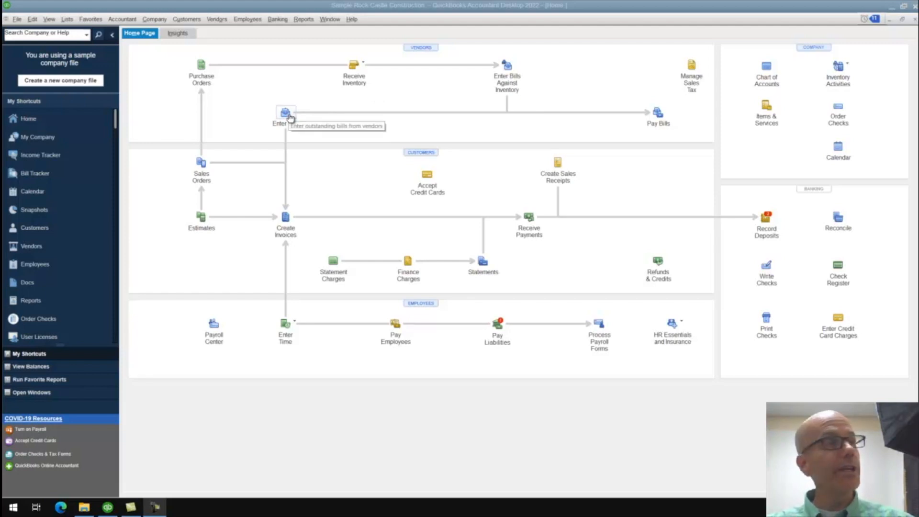
# - Open a blank vendor bill and choose Bayshore Water as the vendor
pyautogui.click(216, 19)
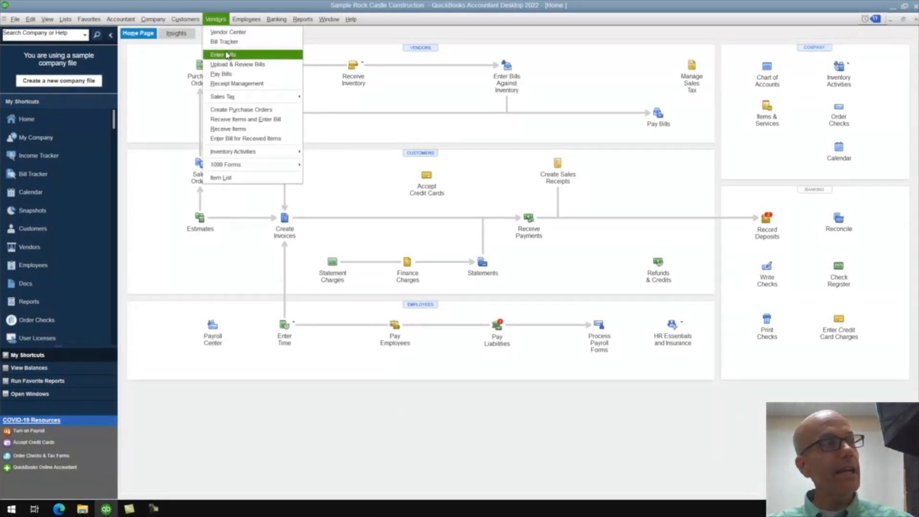
pyautogui.click(357, 127)
pyautogui.click(283, 115)
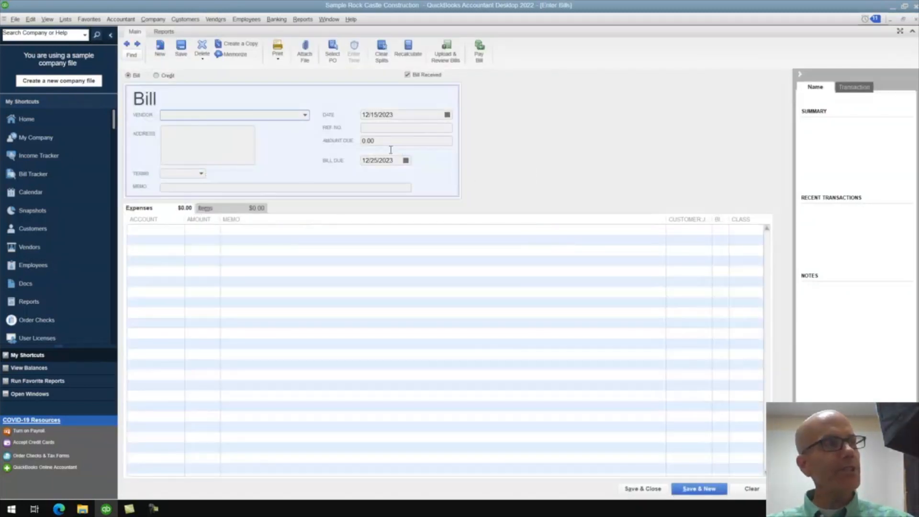
pyautogui.click(306, 116)
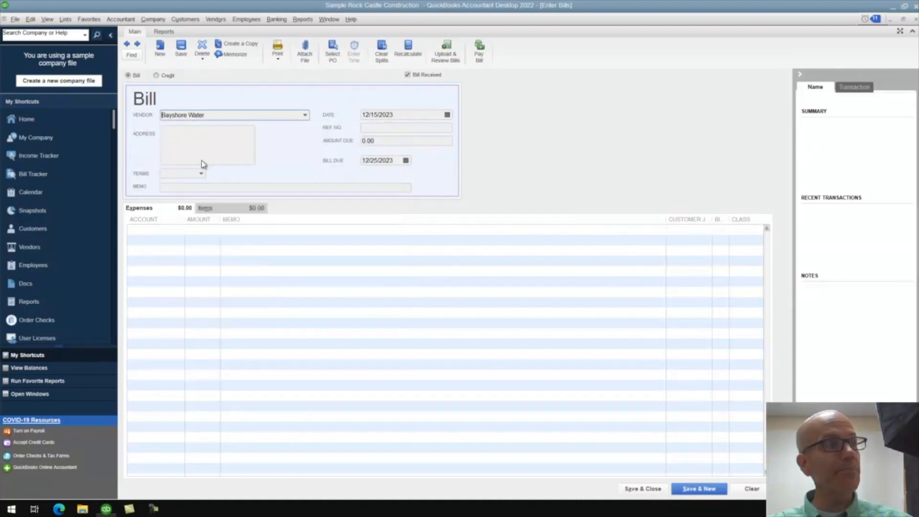
pyautogui.click(203, 159)
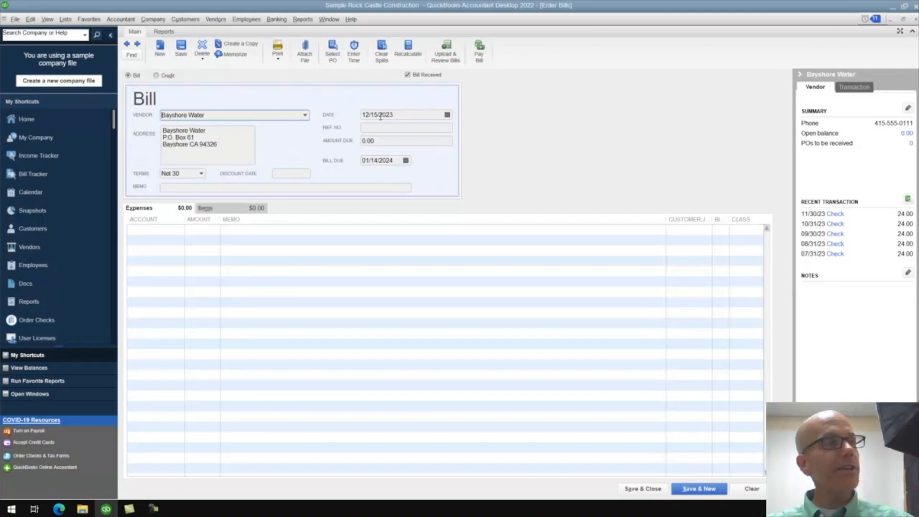
# - Set the bill date to 11/30/2023
pyautogui.click(403, 114)
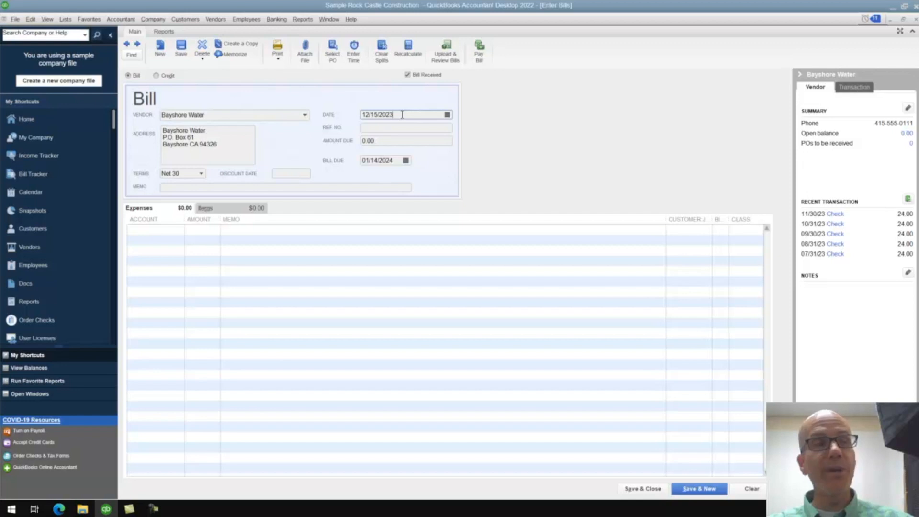
pyautogui.moveTo(403, 114); pyautogui.dragTo(356, 125)
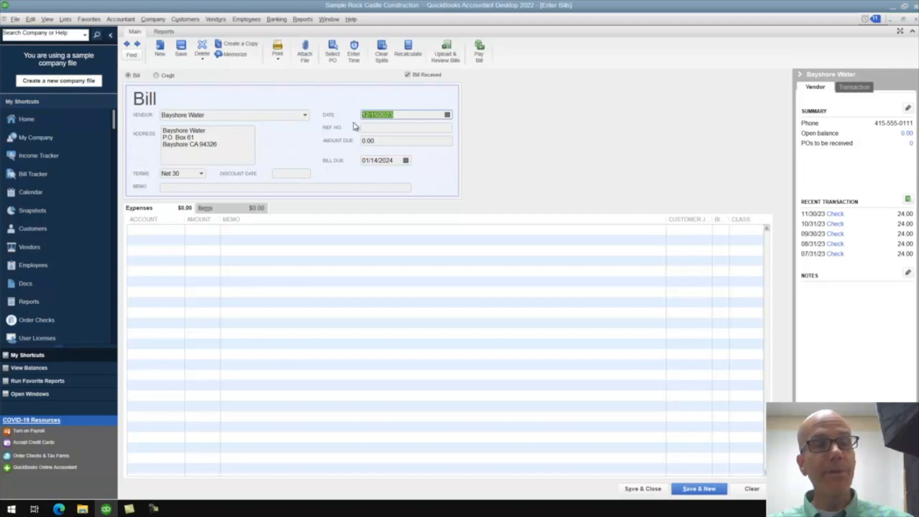
pyautogui.write('11')
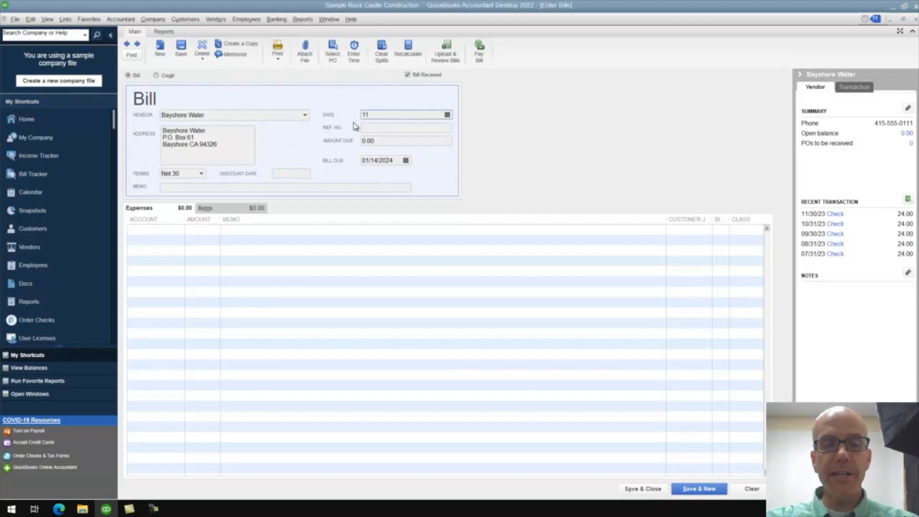
pyautogui.write('/30/2023')
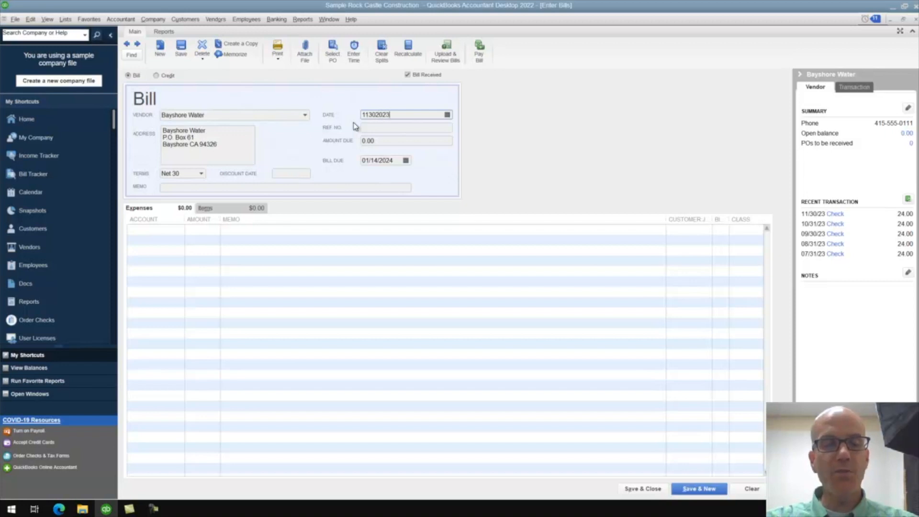
pyautogui.press('Tab')
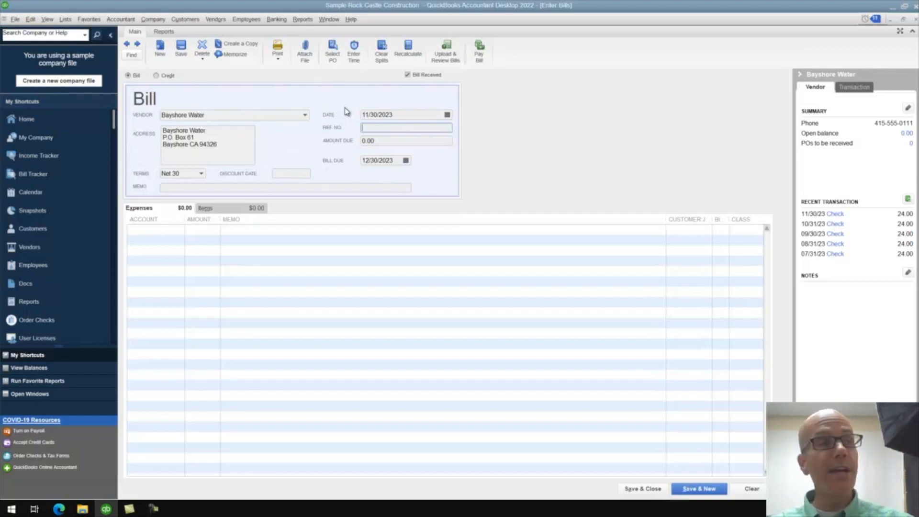
# - Enter reference number 43321 and an amount due of 23.48 on the bill
pyautogui.write('4')
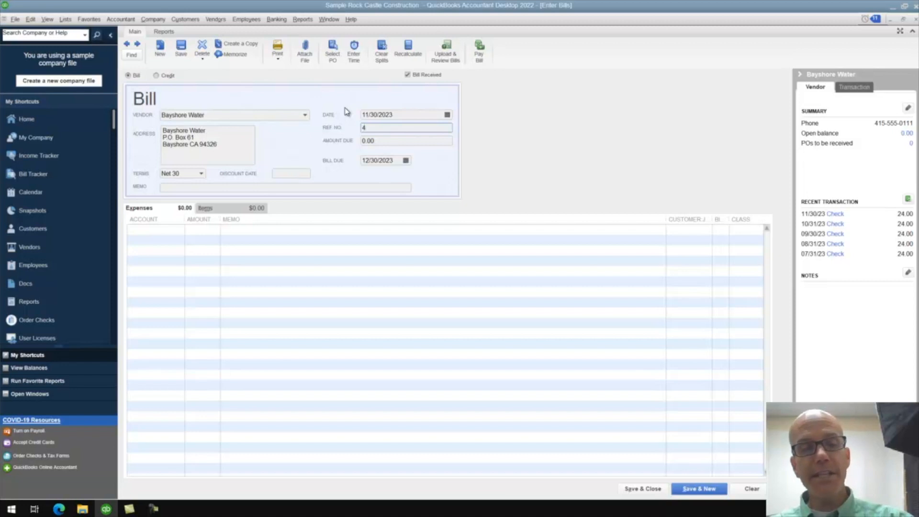
pyautogui.write('3321')
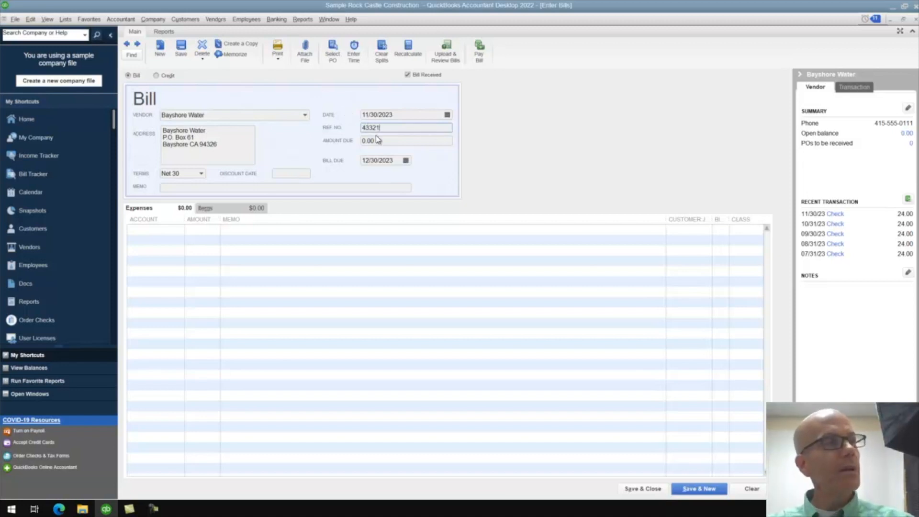
pyautogui.press('Tab')
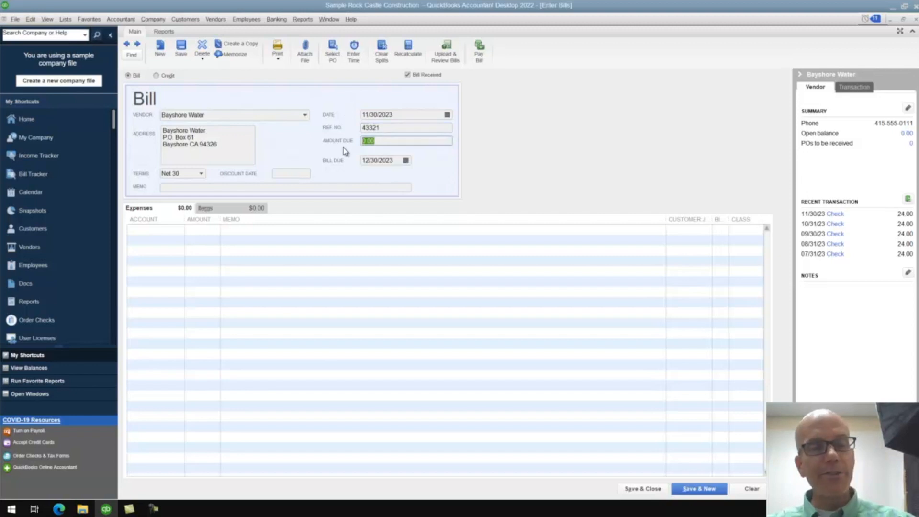
pyautogui.write('23')
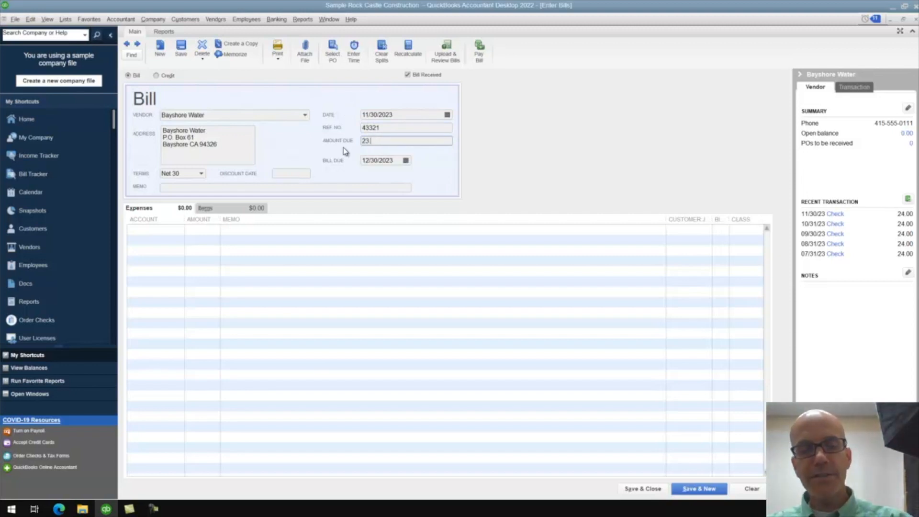
pyautogui.write('.48')
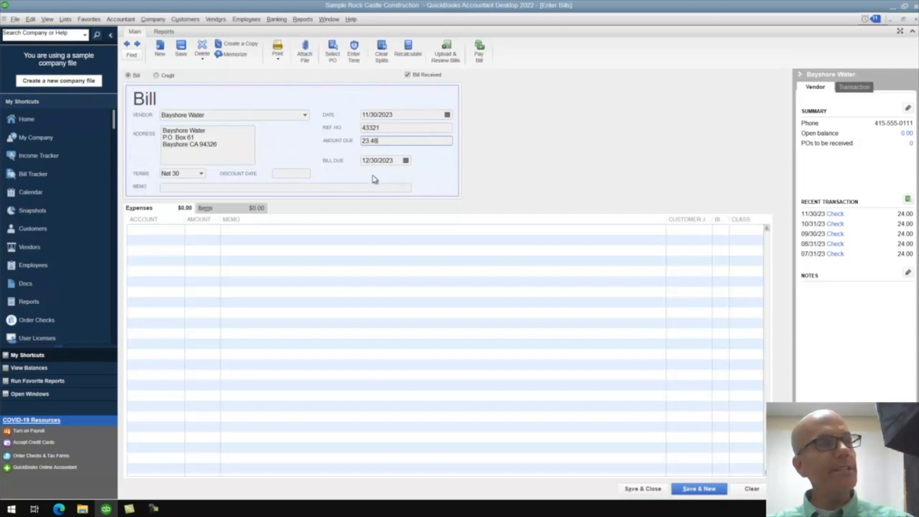
# - Check the payment terms options, keeping Net 30, and set the bill due date to 12/28/2023
pyautogui.click(202, 174)
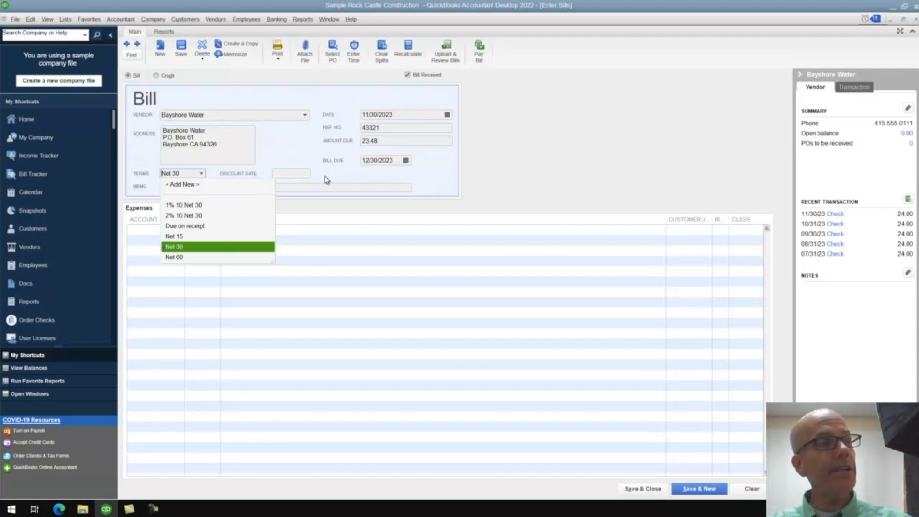
pyautogui.click(377, 160)
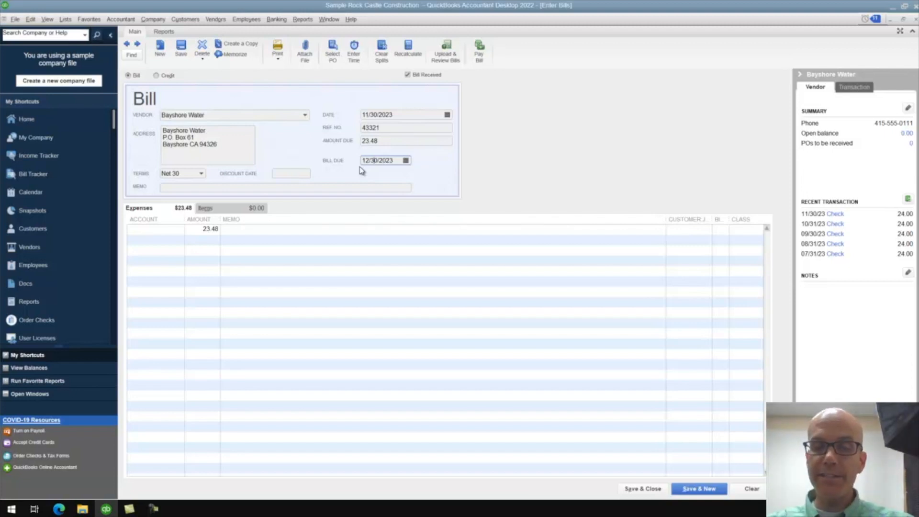
pyautogui.press('Delete')
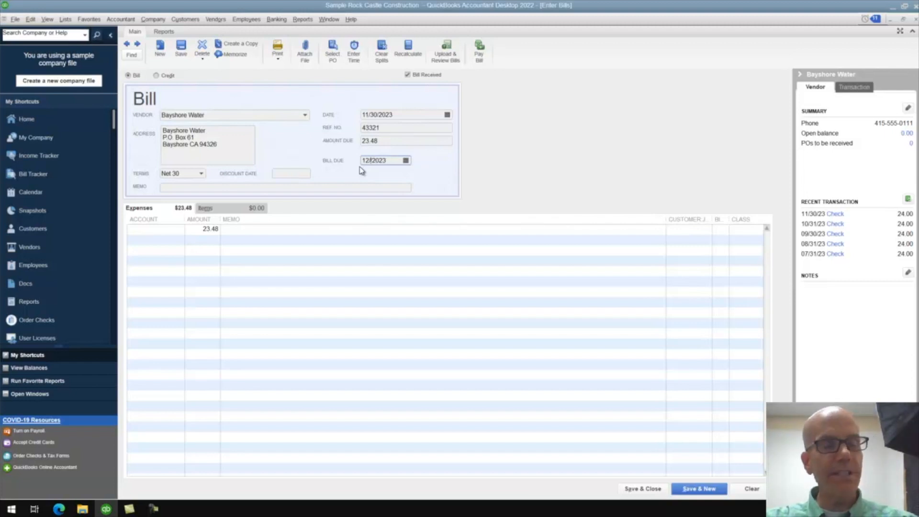
pyautogui.press('BackSpace')
pyautogui.write('28')
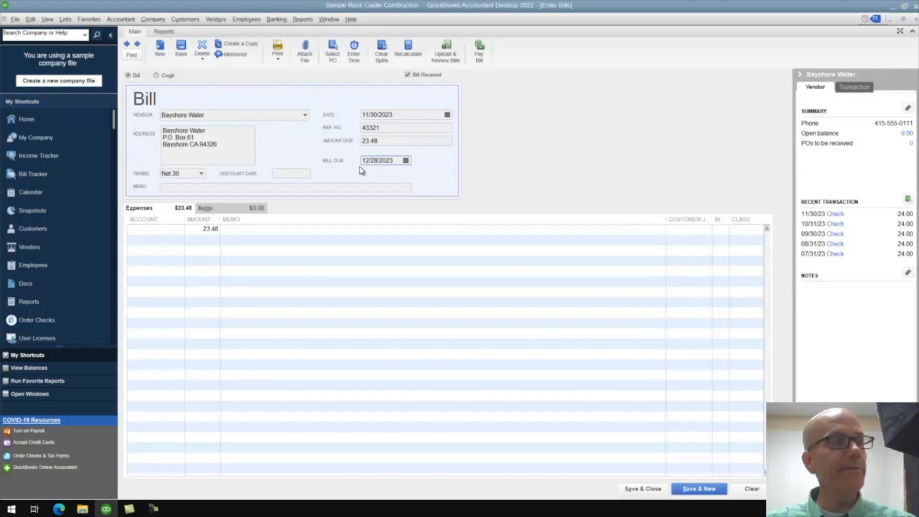
pyautogui.press('Tab')
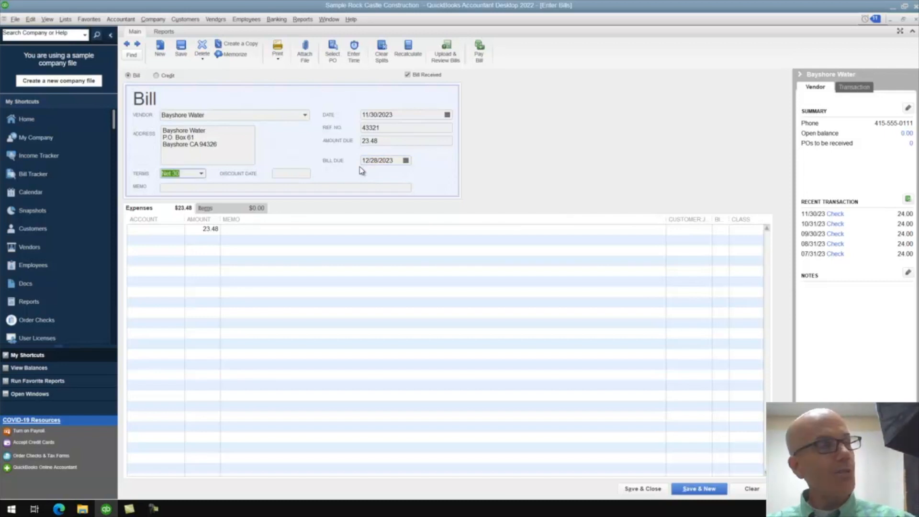
# - Assign the bill's expense line to the 65130 Water account under Utilities, and save the bill with a new blank one started
pyautogui.click(182, 231)
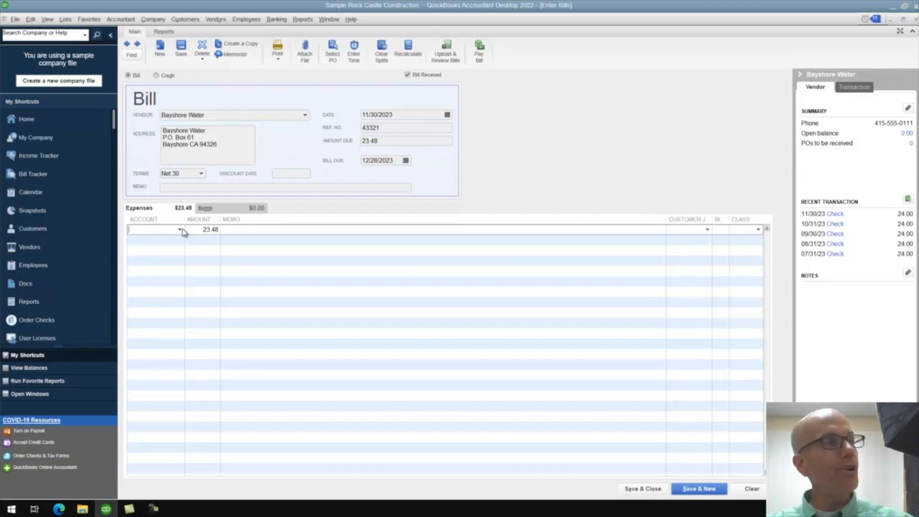
pyautogui.click(180, 230)
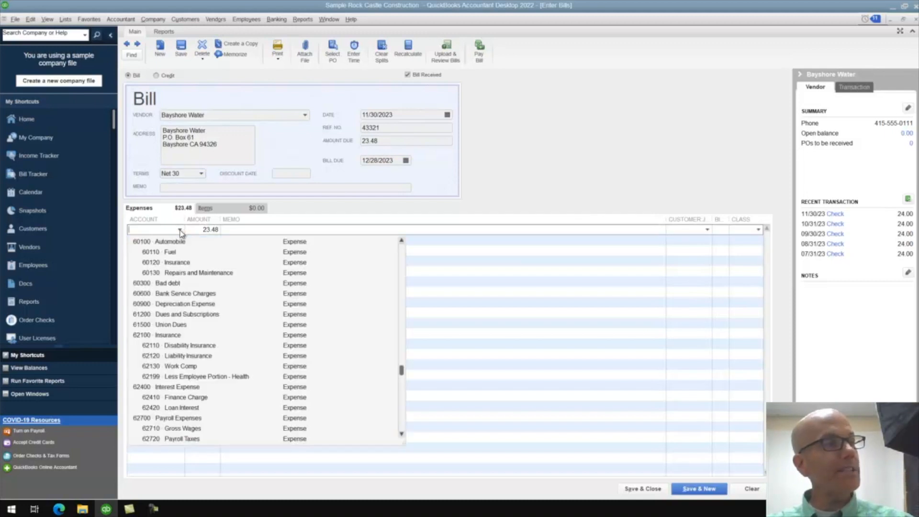
pyautogui.scroll(-10, 203, 283)
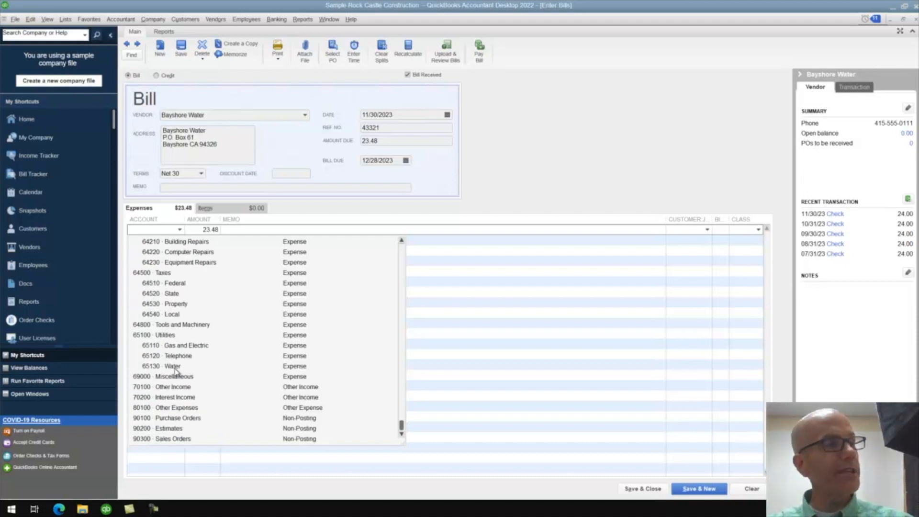
pyautogui.click(175, 366)
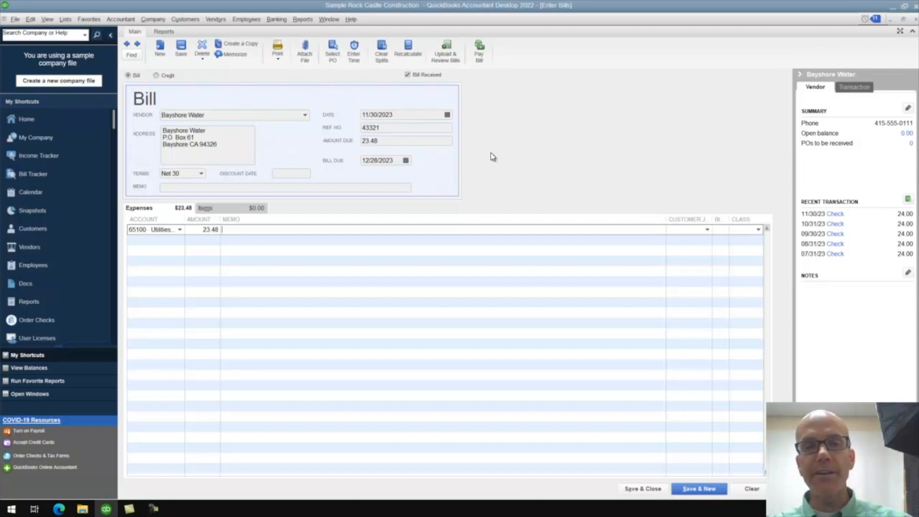
pyautogui.click(394, 128)
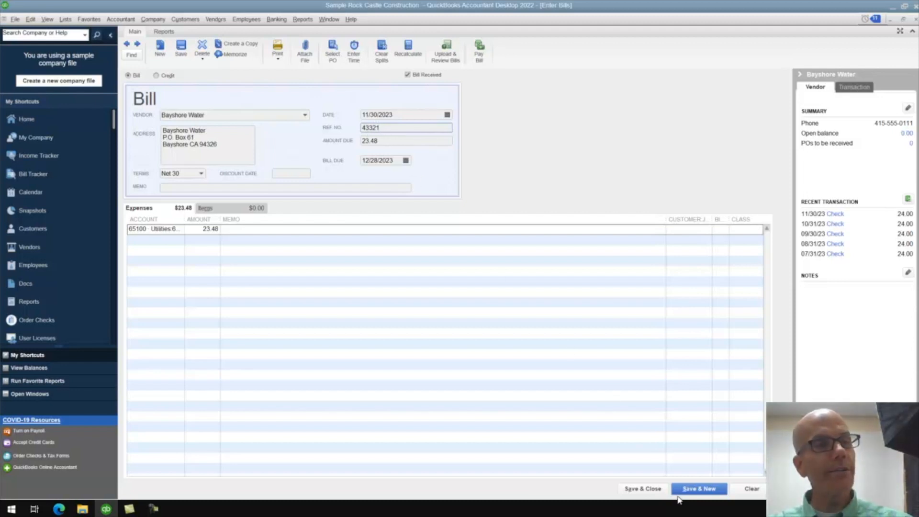
pyautogui.click(703, 490)
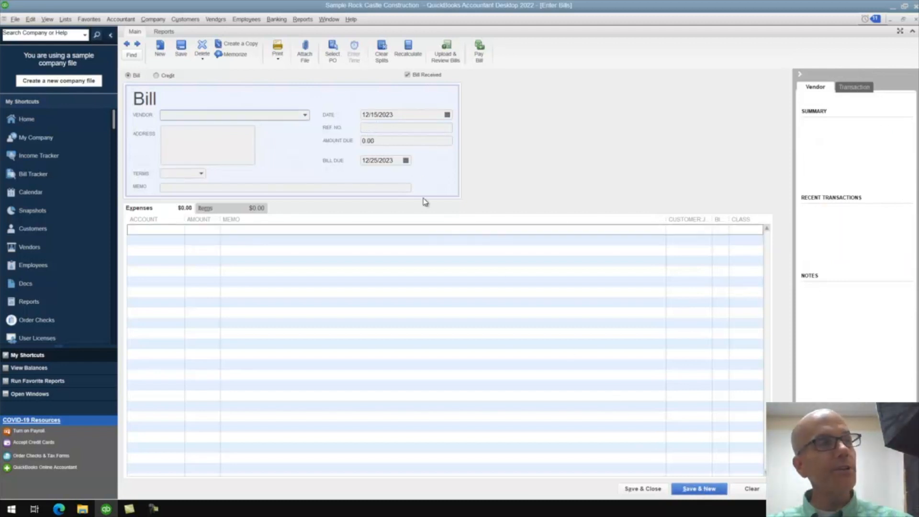
# - Fill in a second Bayshore Water bill with the same reference number 43321 and an amount due of 23.99
pyautogui.click(305, 116)
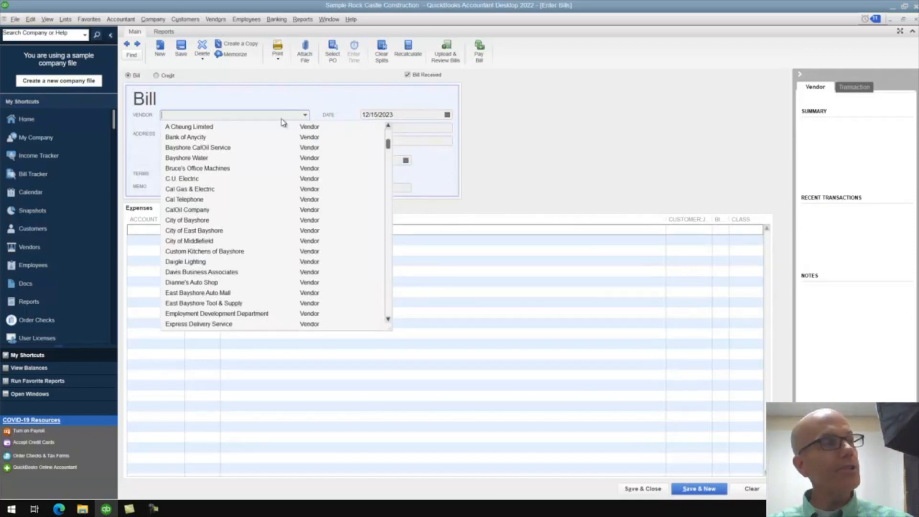
pyautogui.click(194, 158)
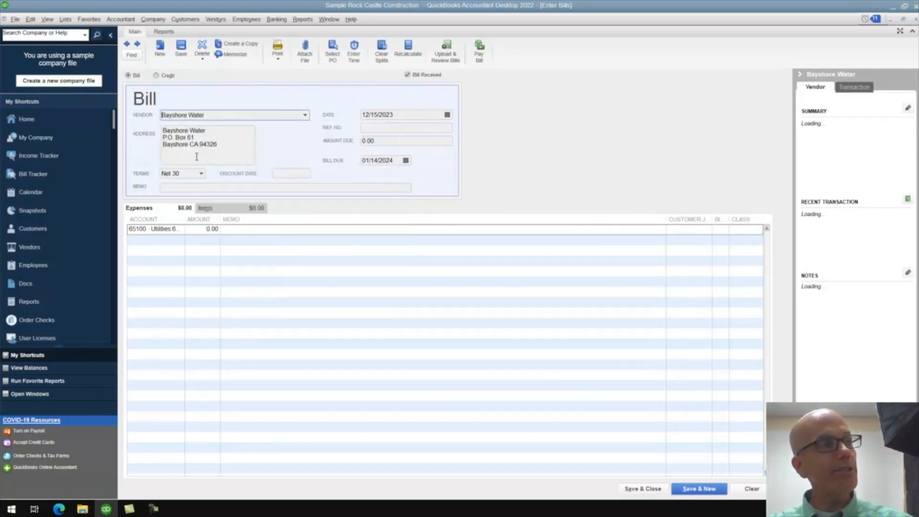
pyautogui.click(385, 127)
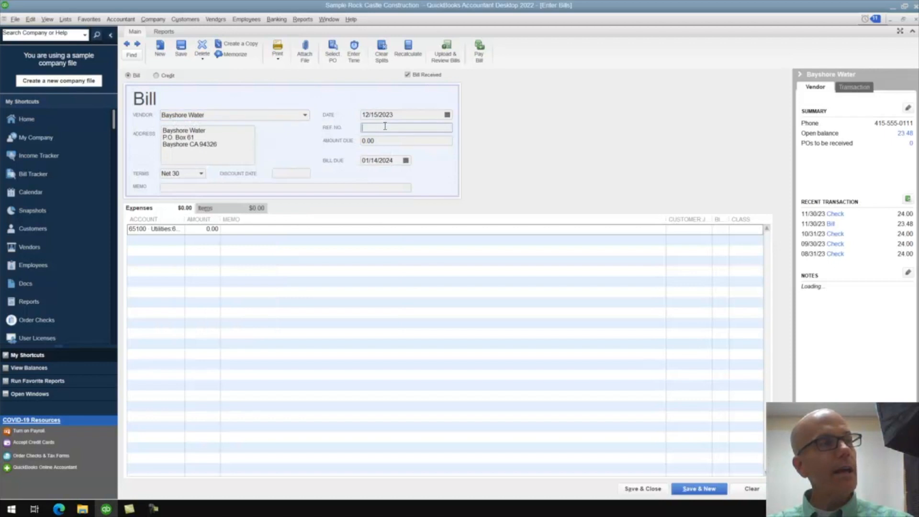
pyautogui.write('43321')
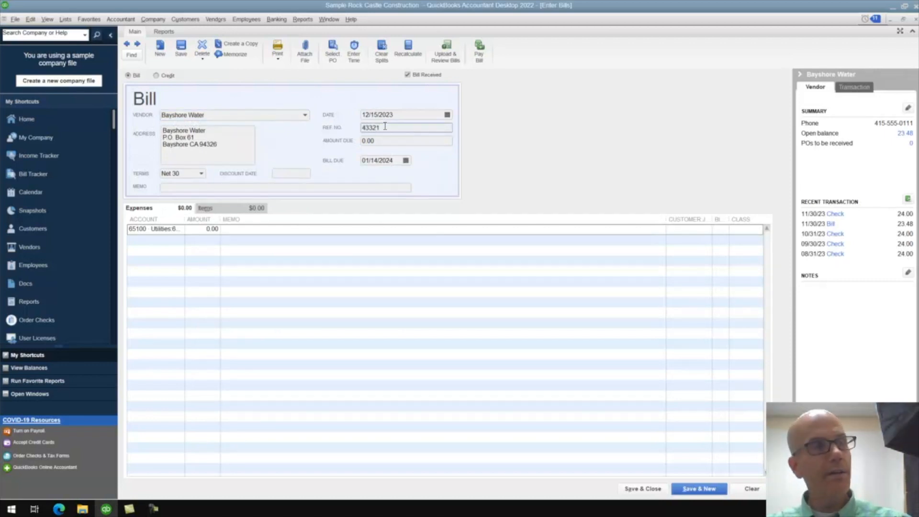
pyautogui.press('Tab')
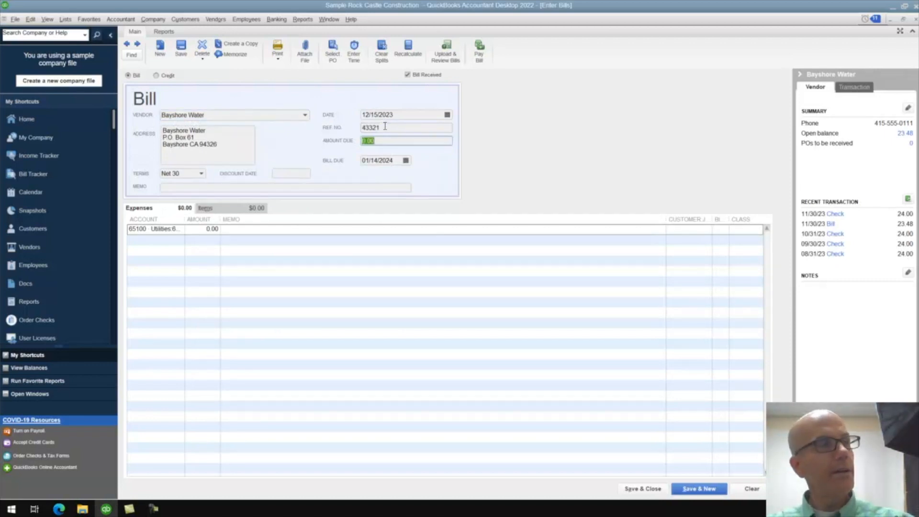
pyautogui.write('23')
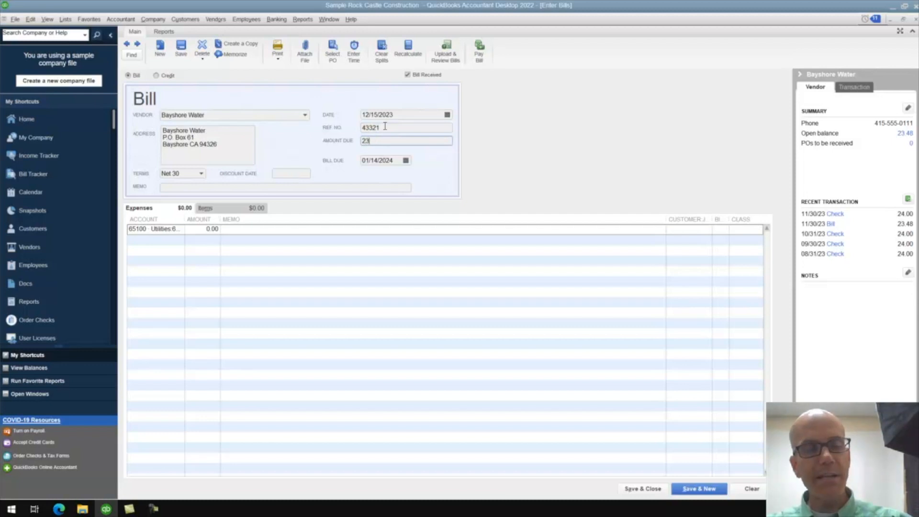
pyautogui.write('.99')
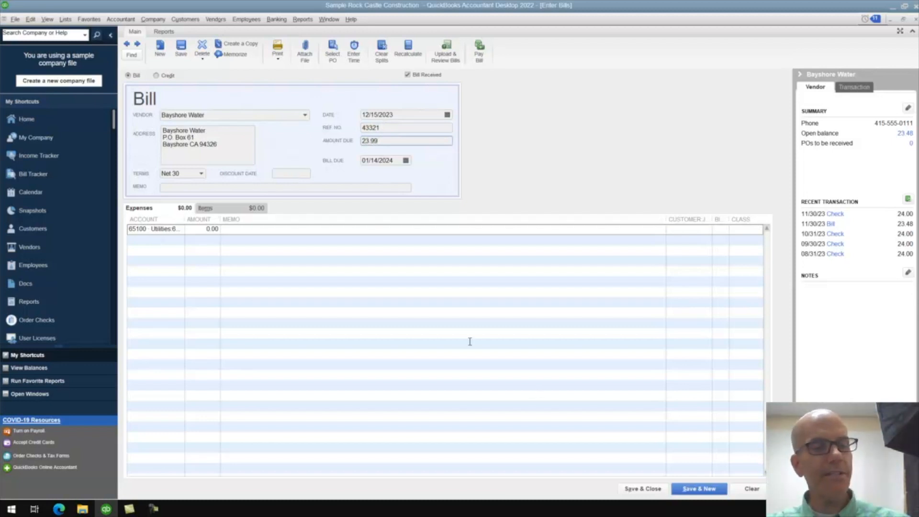
pyautogui.press('Tab')
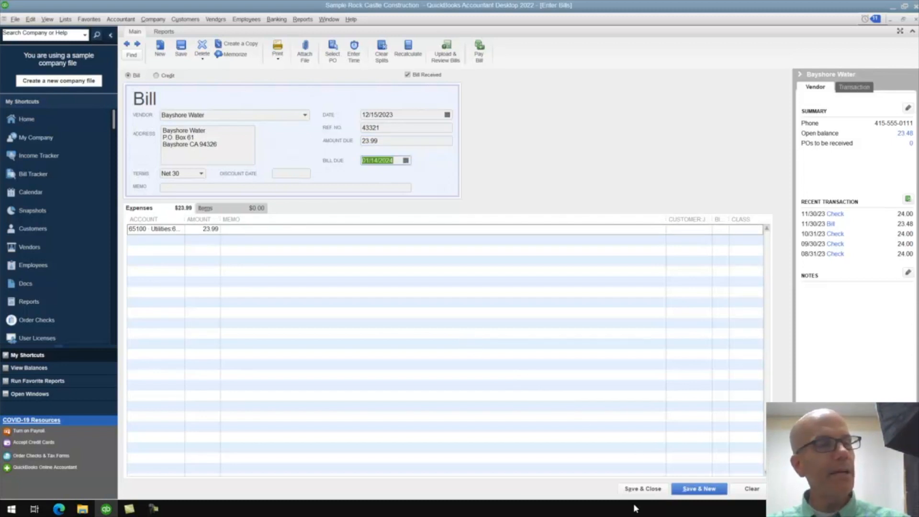
# - Try to save and close the second bill with the duplicate reference number, declining to keep that number
pyautogui.click(643, 489)
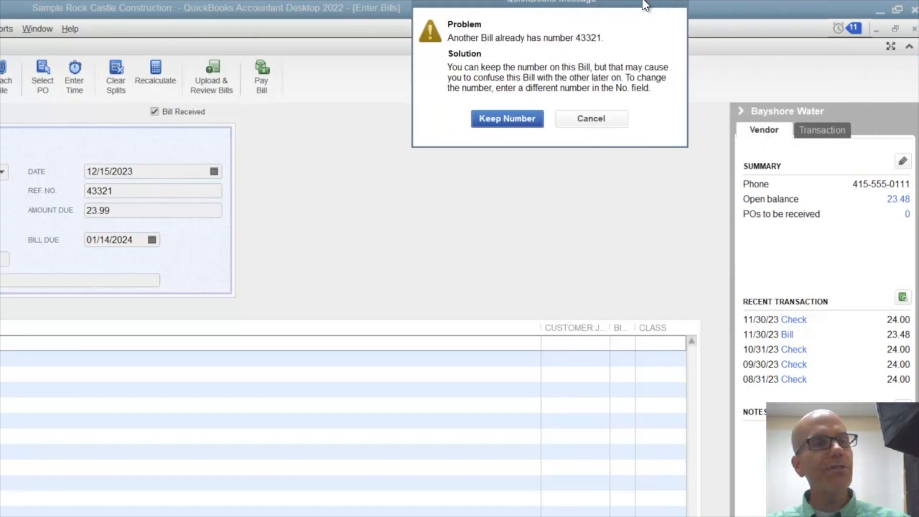
pyautogui.moveTo(644, 2); pyautogui.dragTo(320, 286)
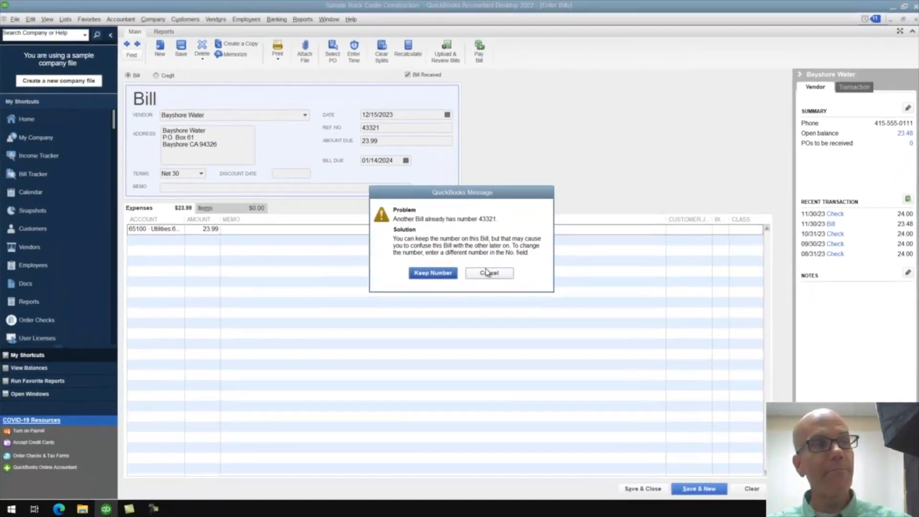
pyautogui.click(488, 273)
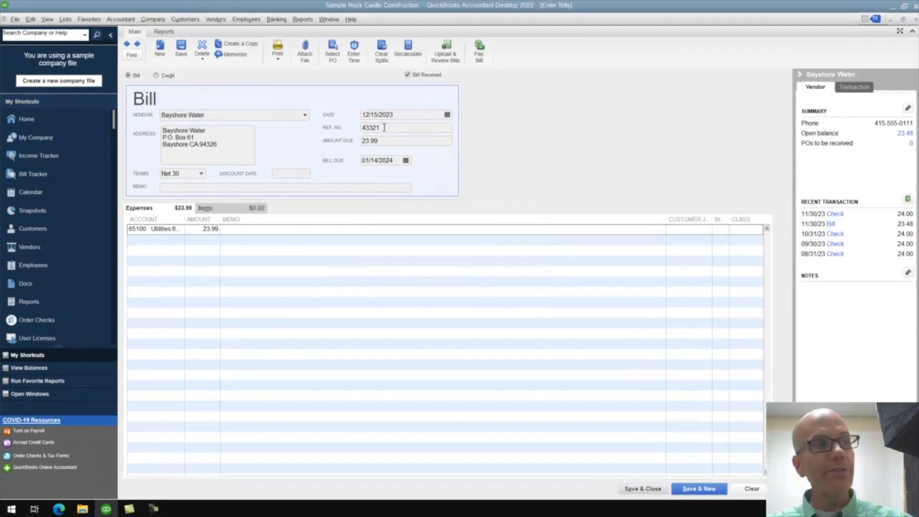